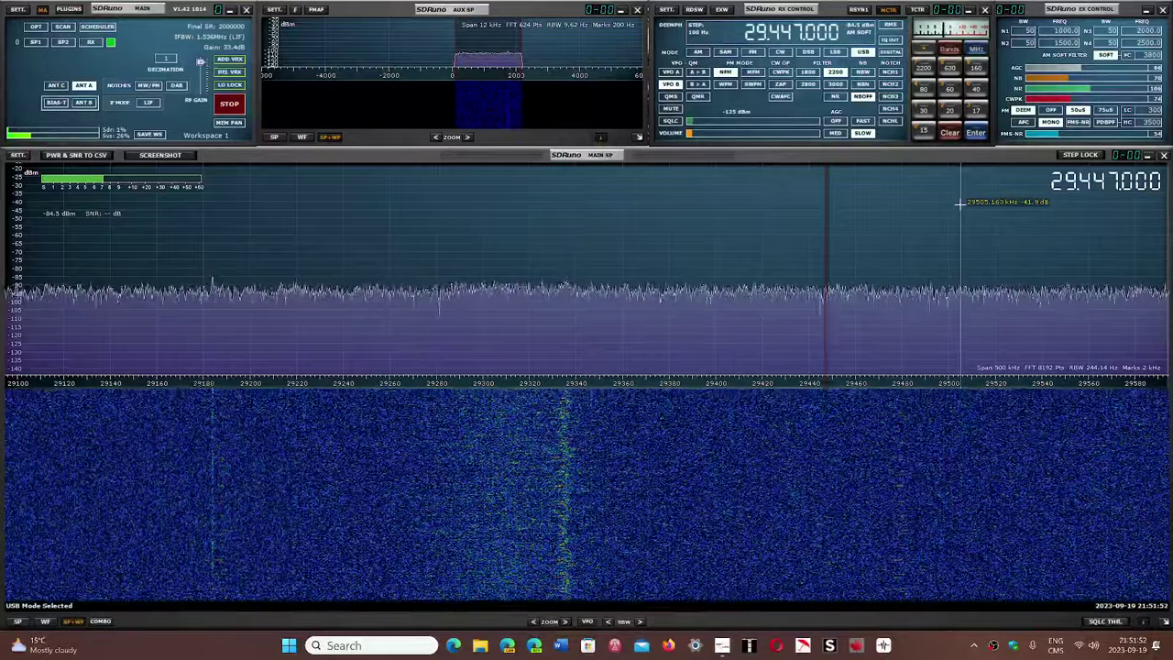
Tune the receiver's VFO to 6.604.000 and raise the audio volume to a little under half.
left_click(777, 30)
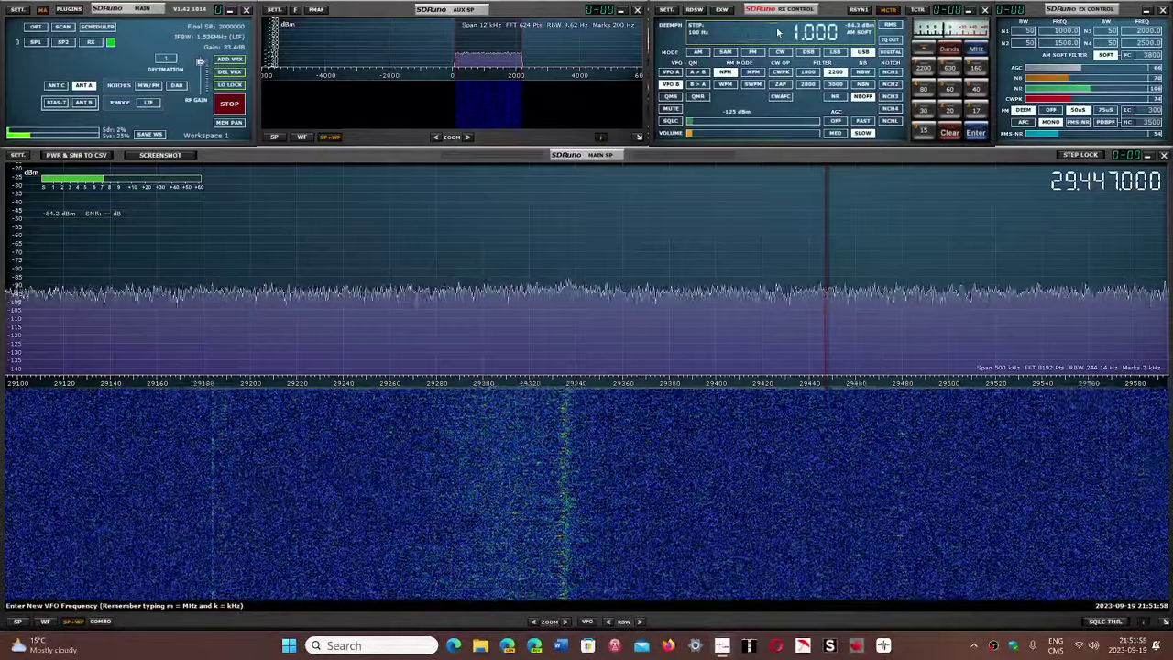
type("6.60")
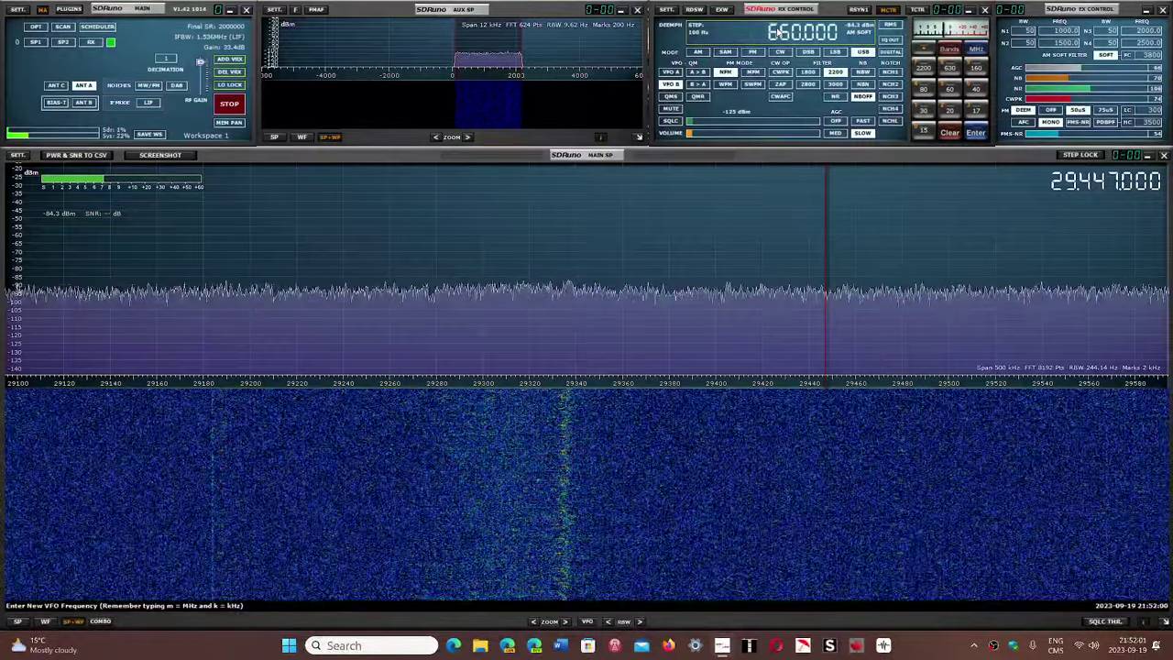
type("4")
key("Return")
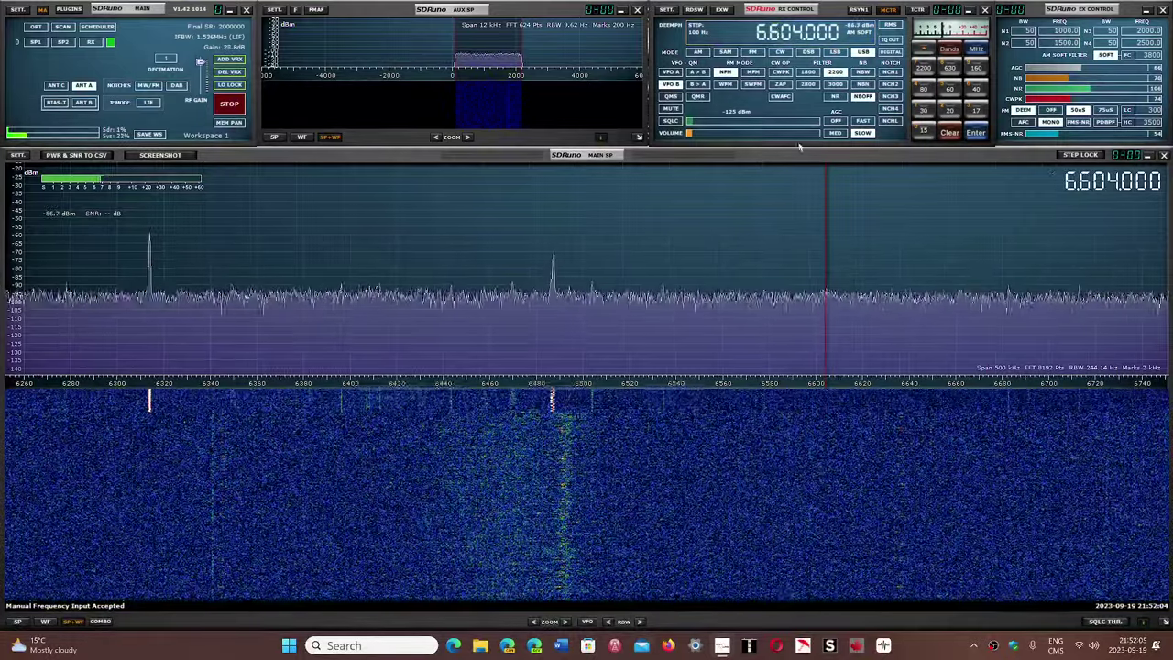
left_click(731, 134)
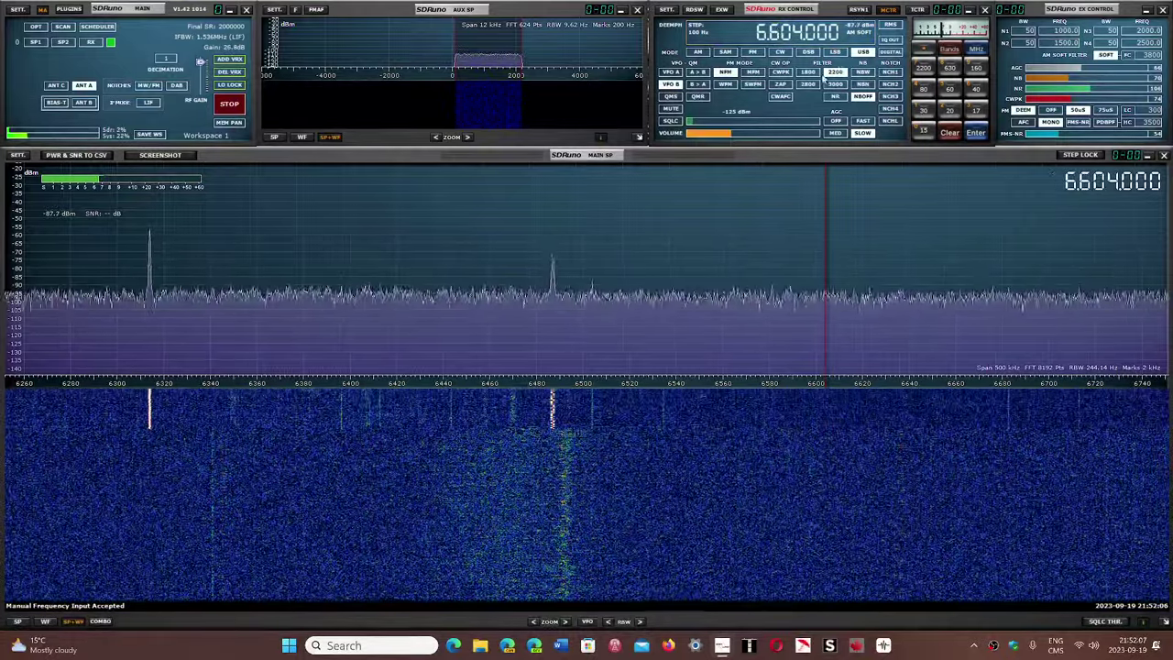
left_click(747, 134)
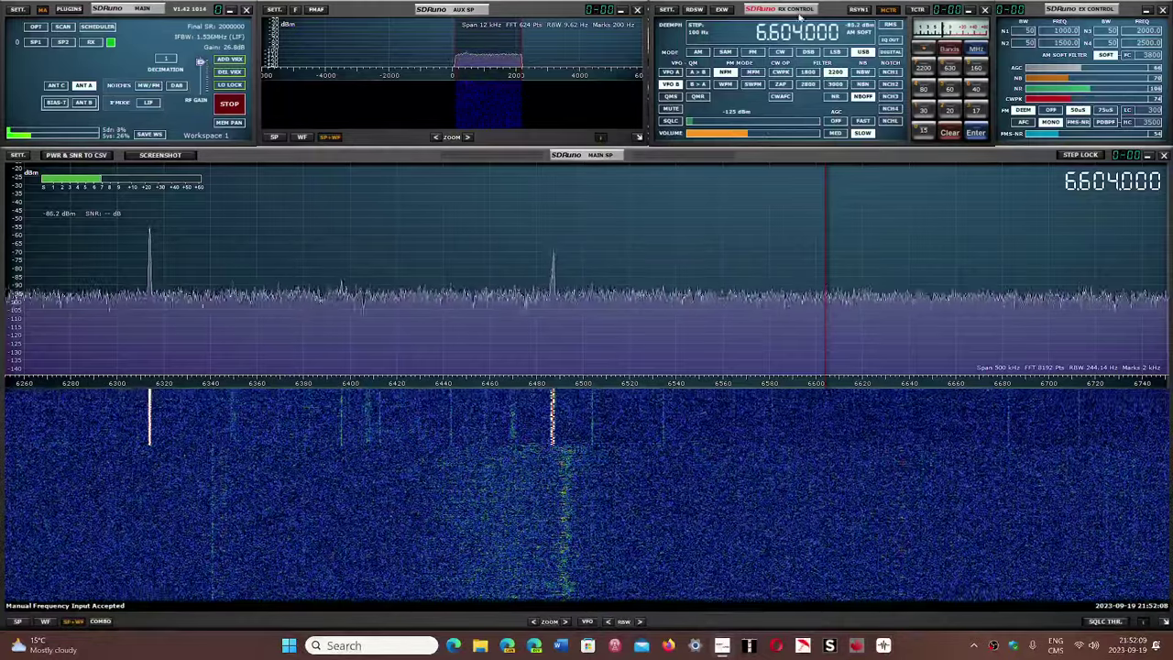
Tune the receiver's VFO to 10.051.000, then lower the audio volume to near minimum.
type("1000")
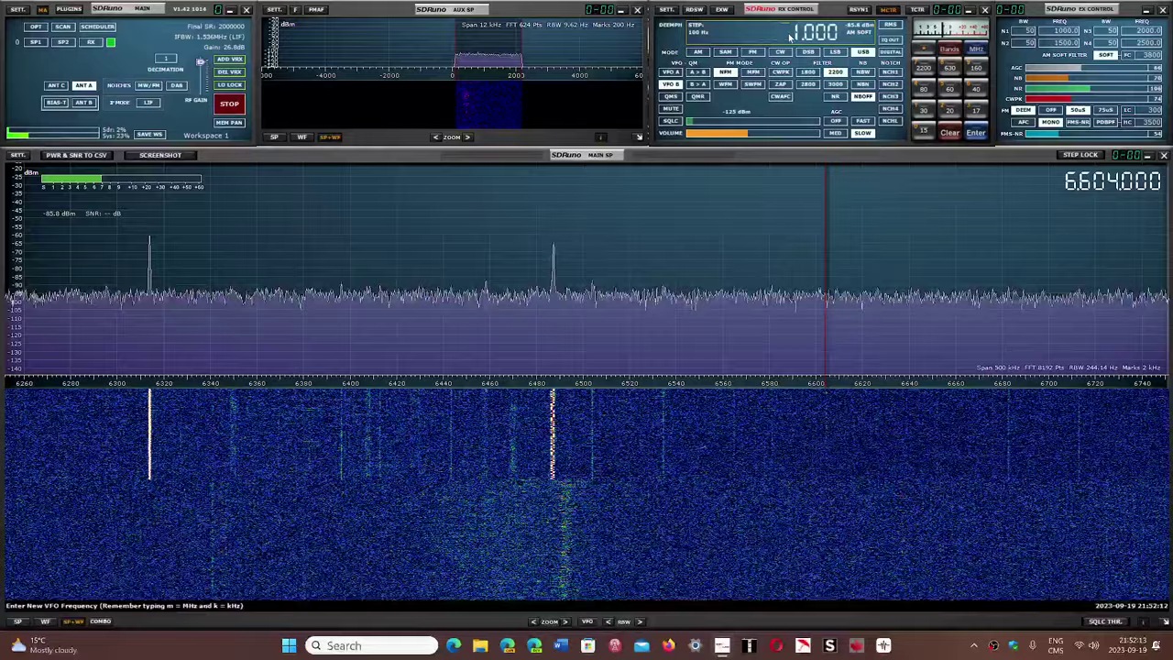
type("00")
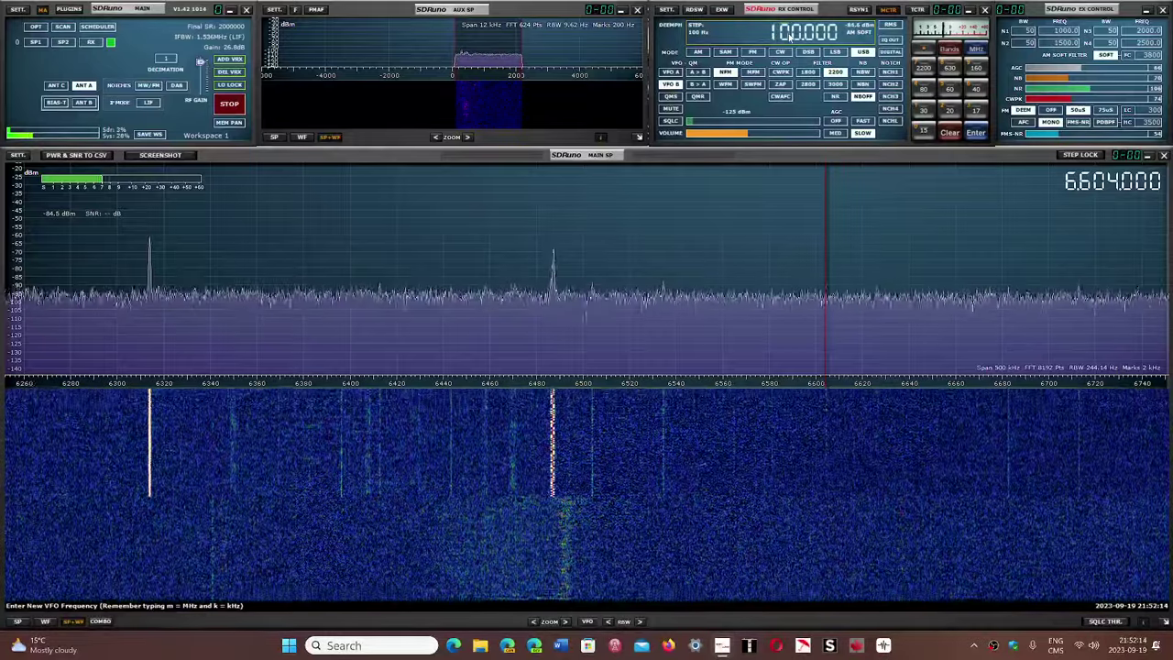
type("51")
key("Return")
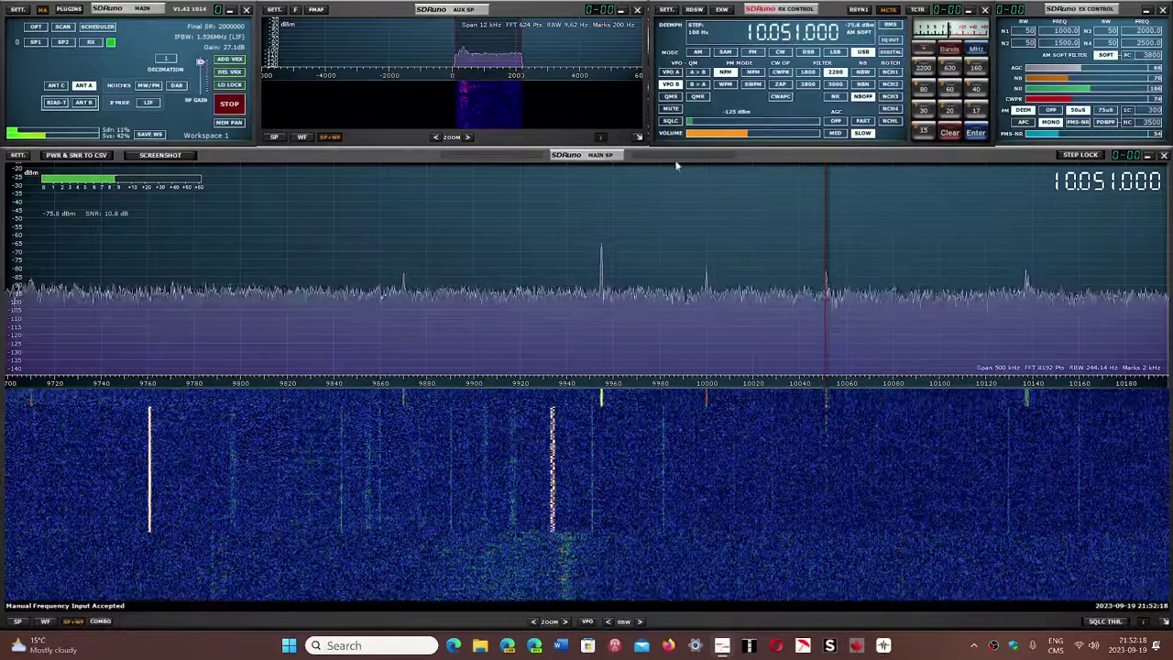
left_click(696, 135)
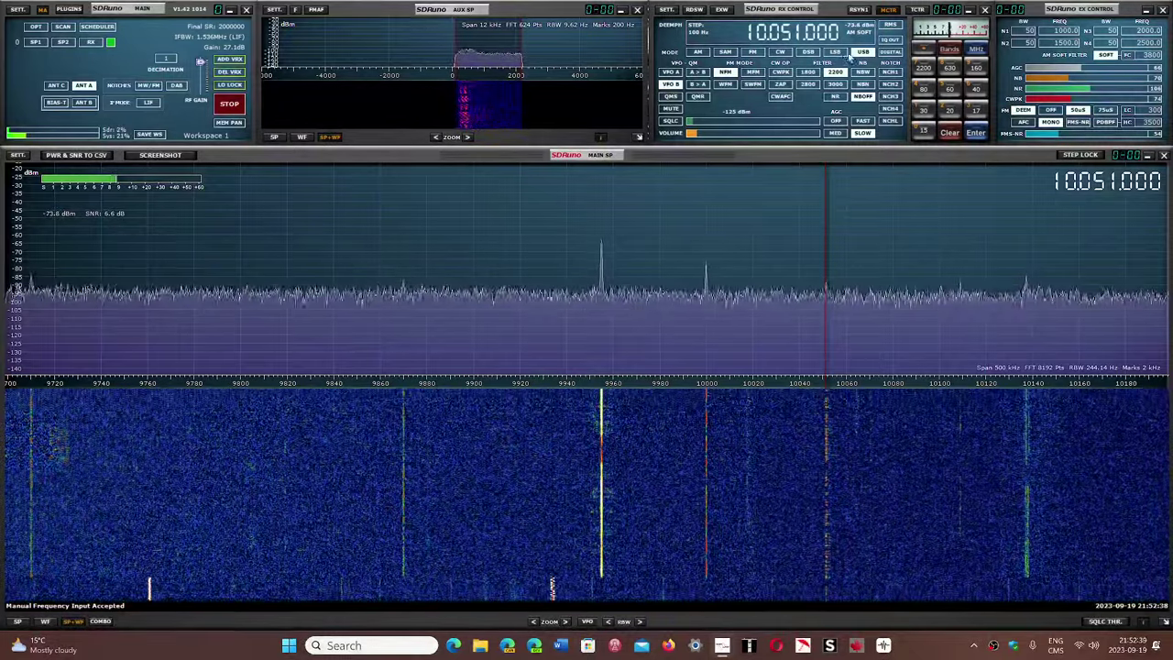
Switch the demodulation mode to LSB and tune the VFO to 7.200.000.
left_click(838, 53)
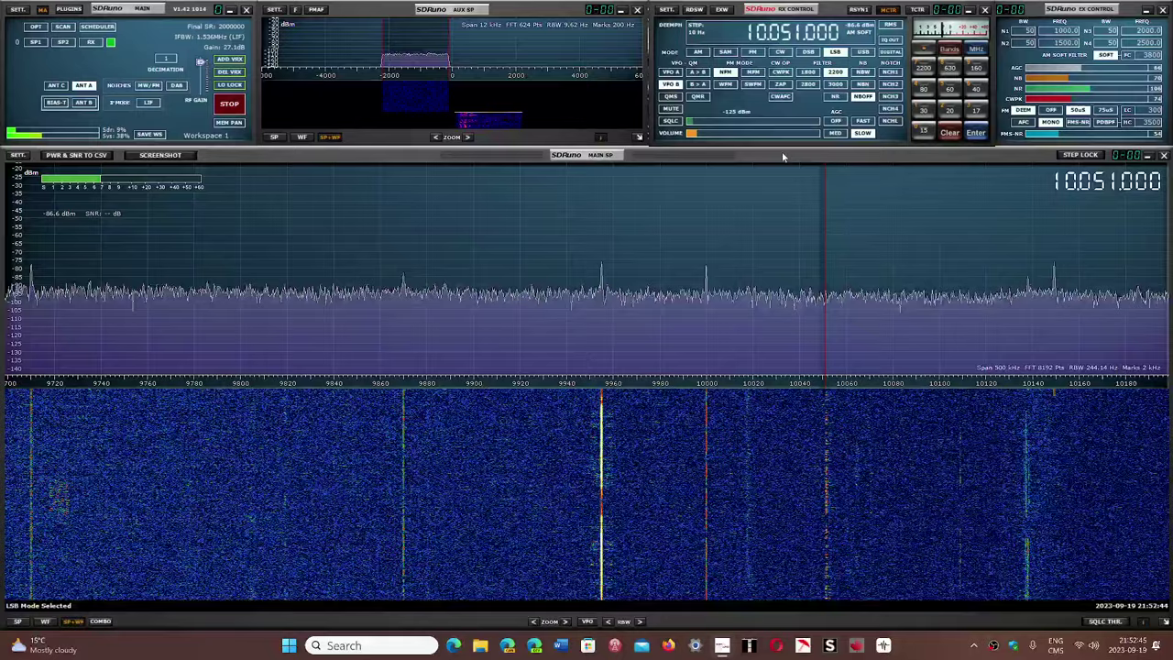
left_click(767, 36)
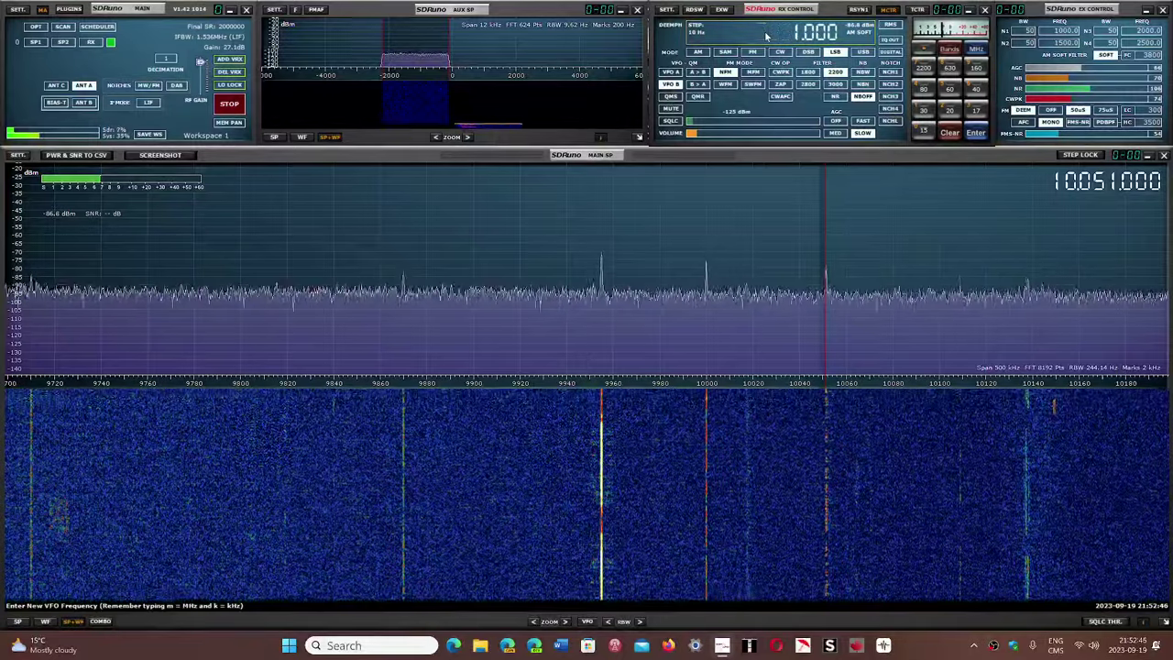
type("7.")
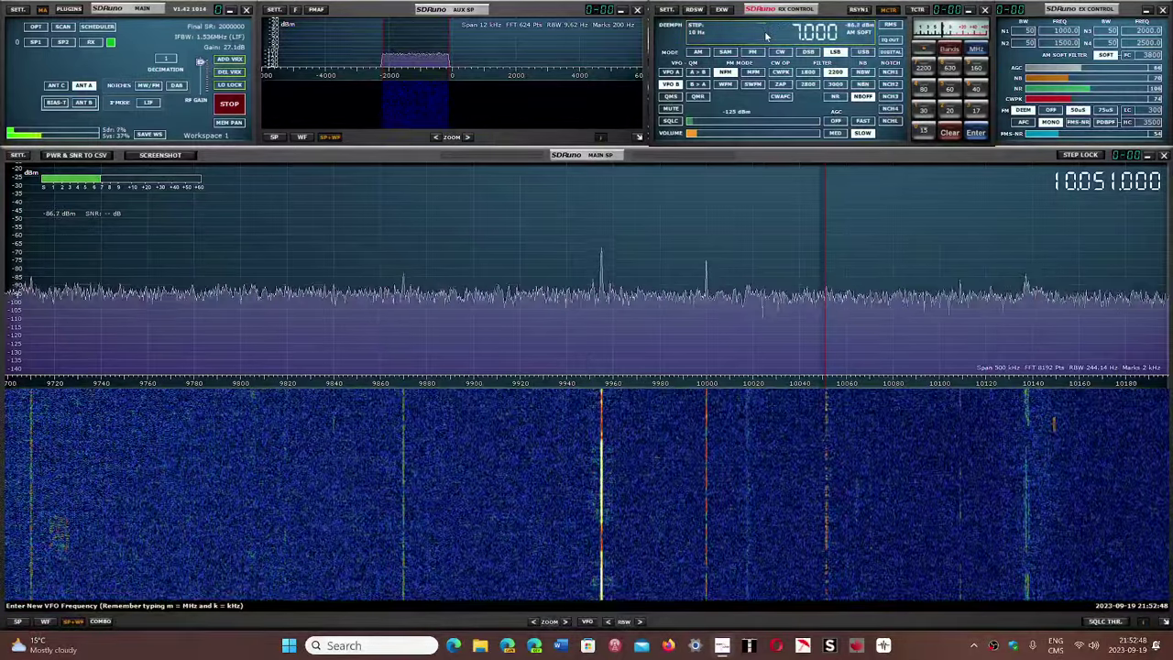
type("200.000")
key("Return")
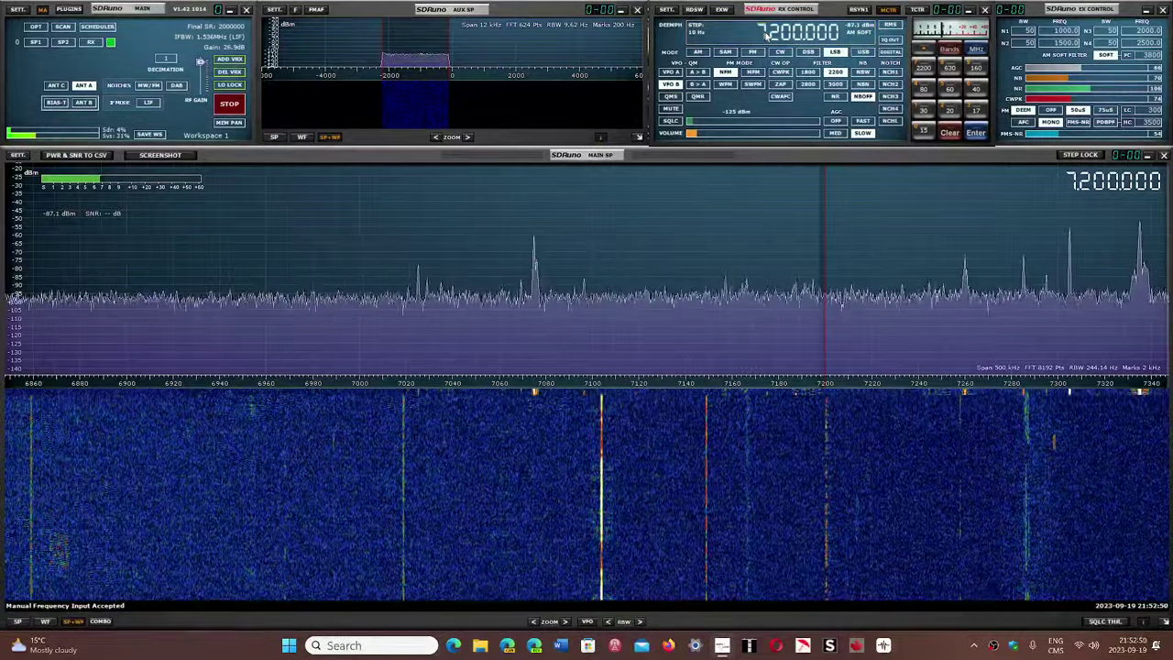
Raise the audio volume to about a quarter and tune the VFO to 7.194.000.
left_click(719, 136)
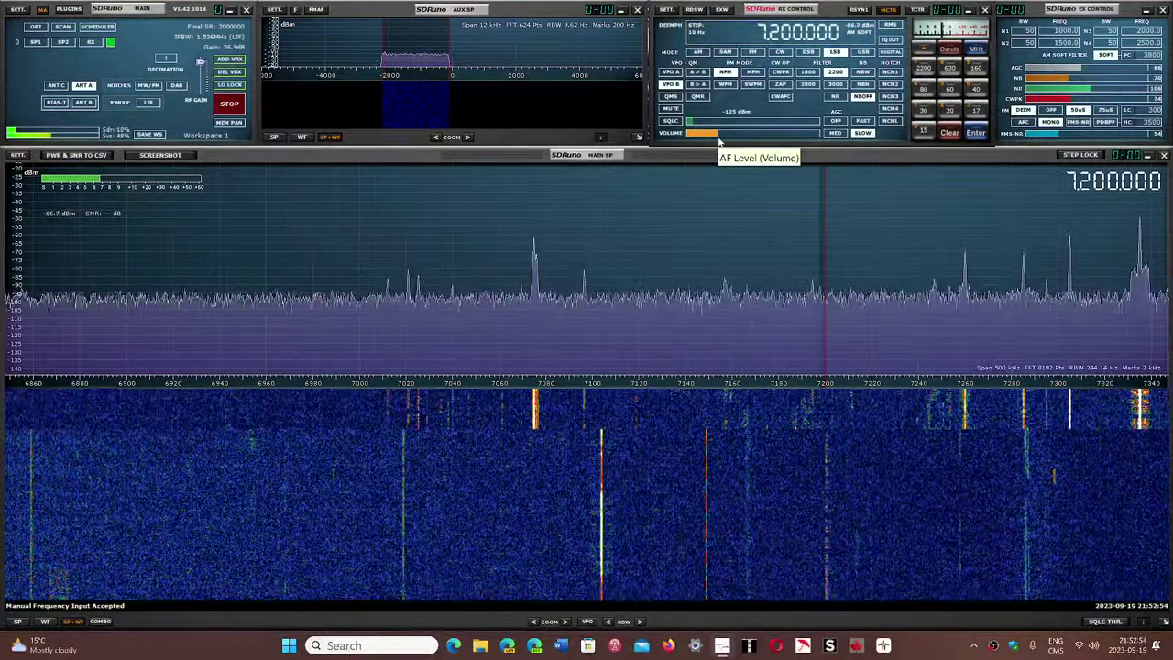
left_click(807, 422)
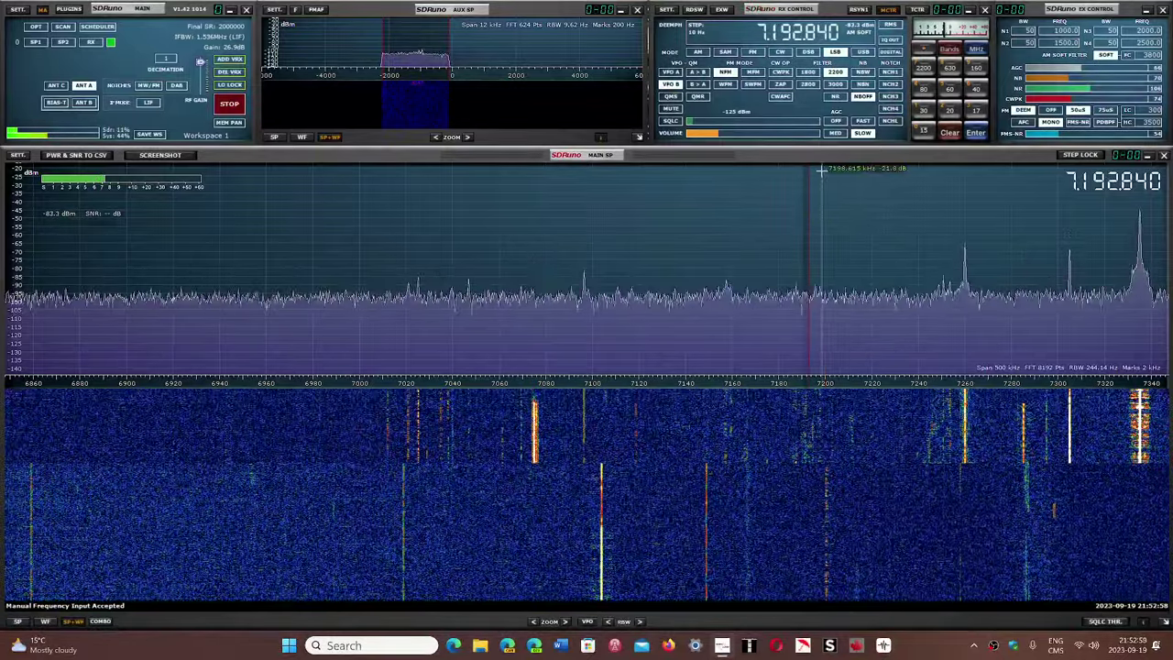
type("1.000")
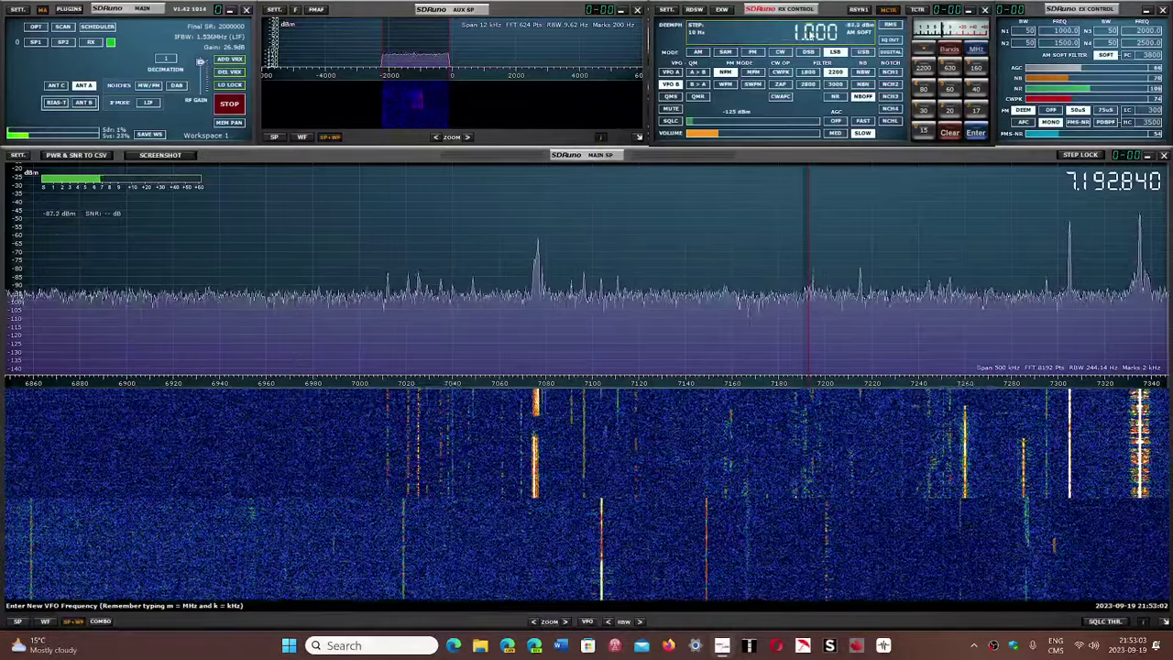
type("7")
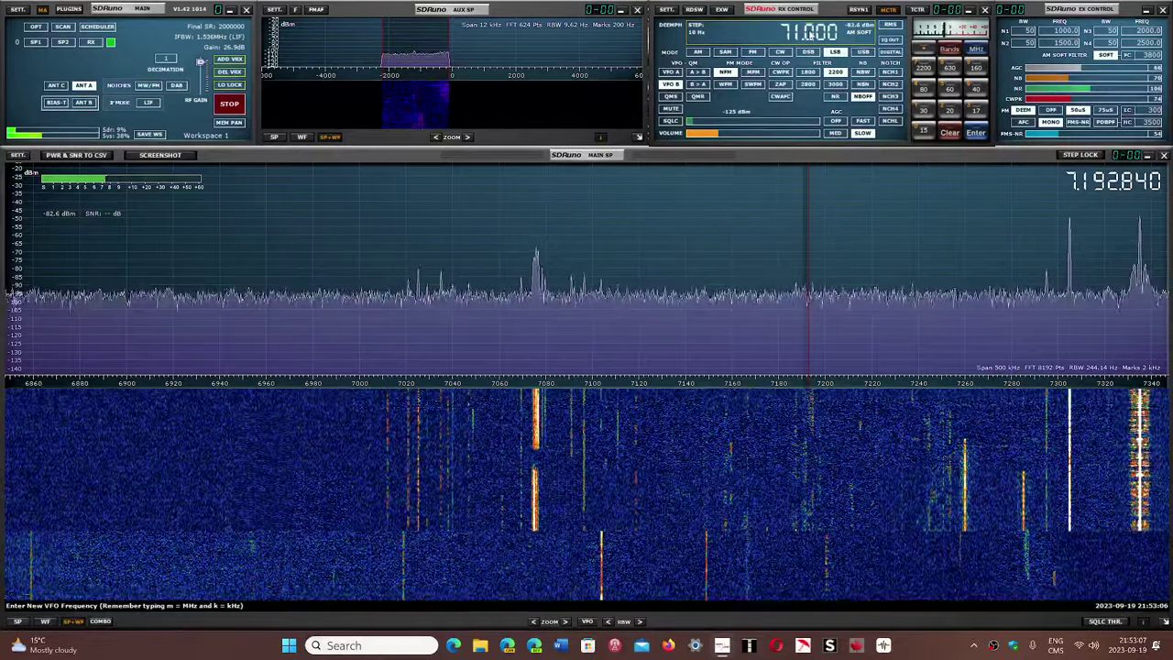
type("94")
key("Return")
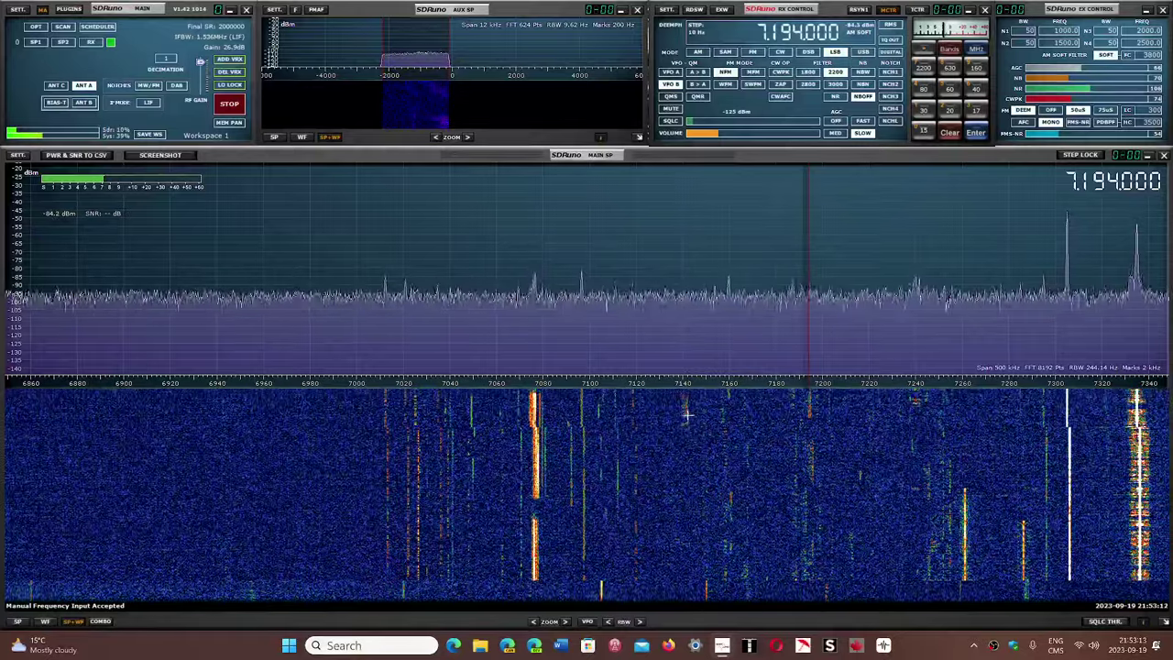
Tune to the waterfall signal near 7142 kHz, fine-tune the VFO to 7.142.020, and raise the volume to about half.
left_click(686, 415)
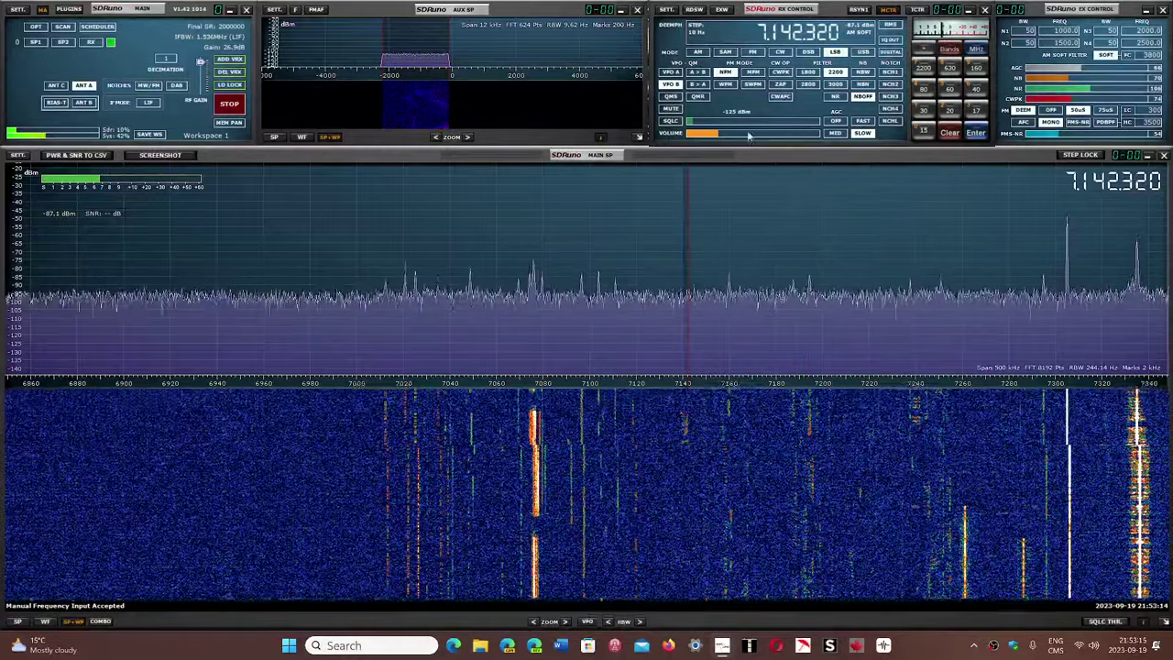
left_click(738, 134)
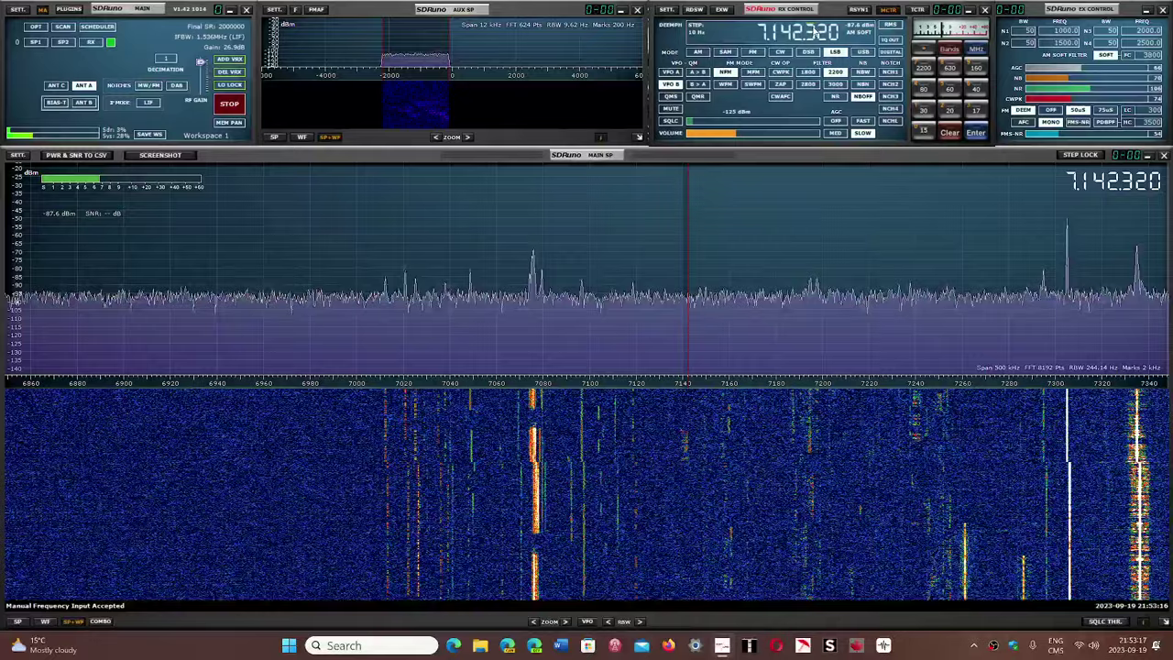
scroll(814, 33, "down", 3)
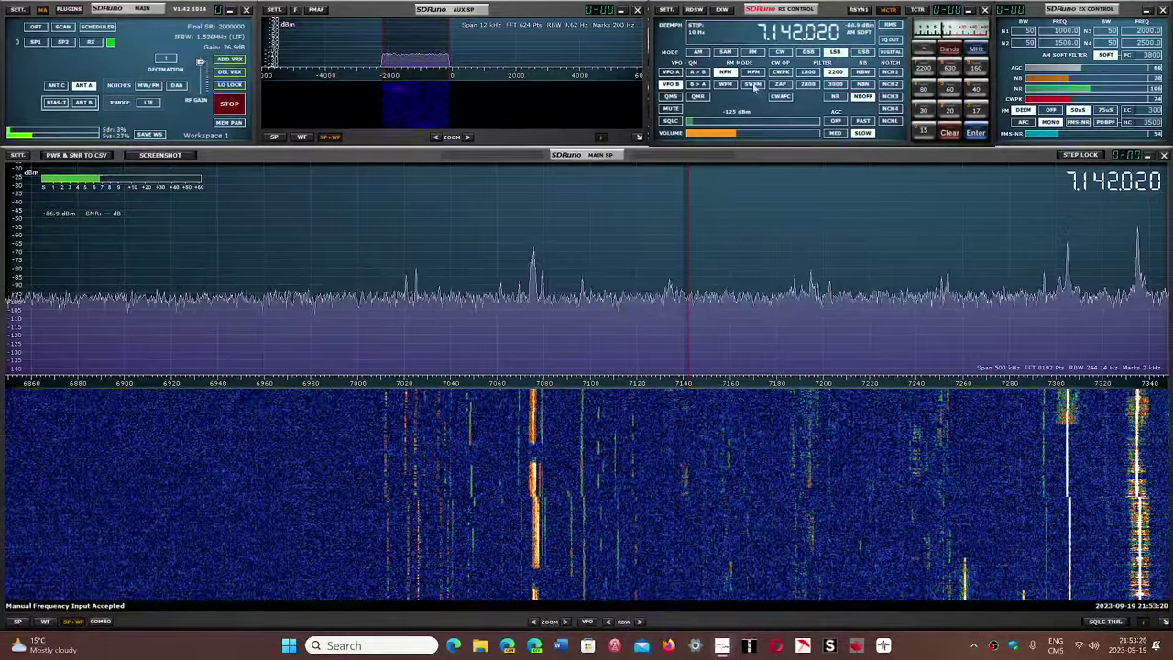
left_click(753, 135)
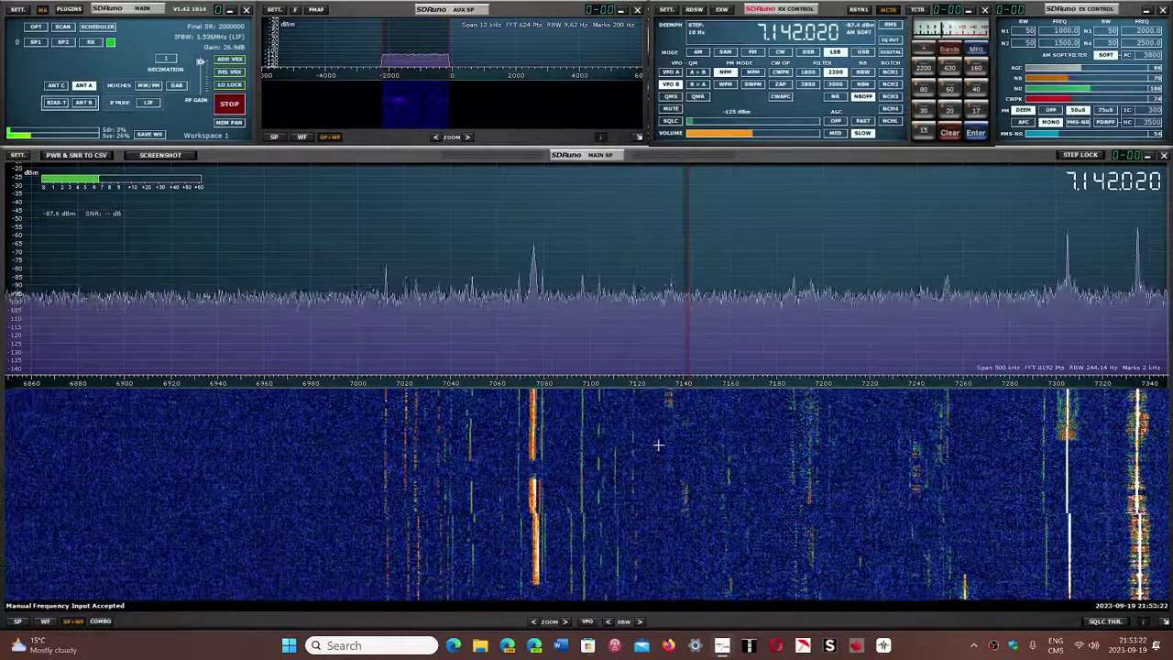
Tune to the waterfall signal near 7135 kHz, fine-tune the VFO to 7.135.000, and lower the volume to about a tenth.
left_click(673, 426)
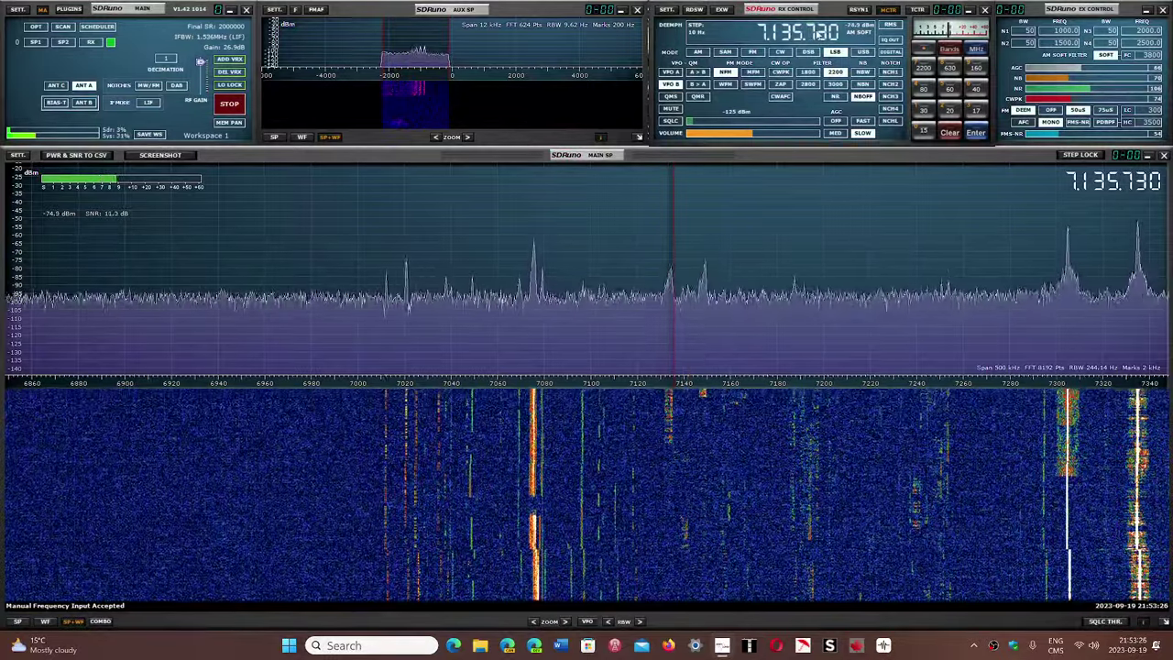
scroll(819, 37, "down", 4)
scroll(818, 34, "down", 3)
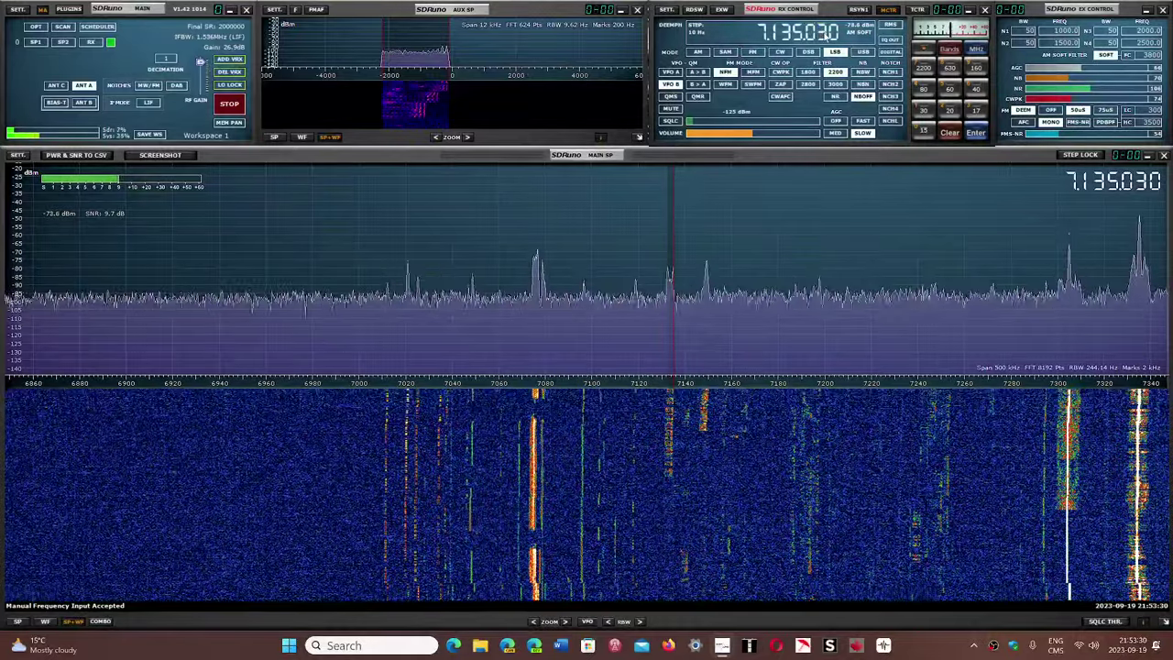
scroll(827, 35, "down", 3)
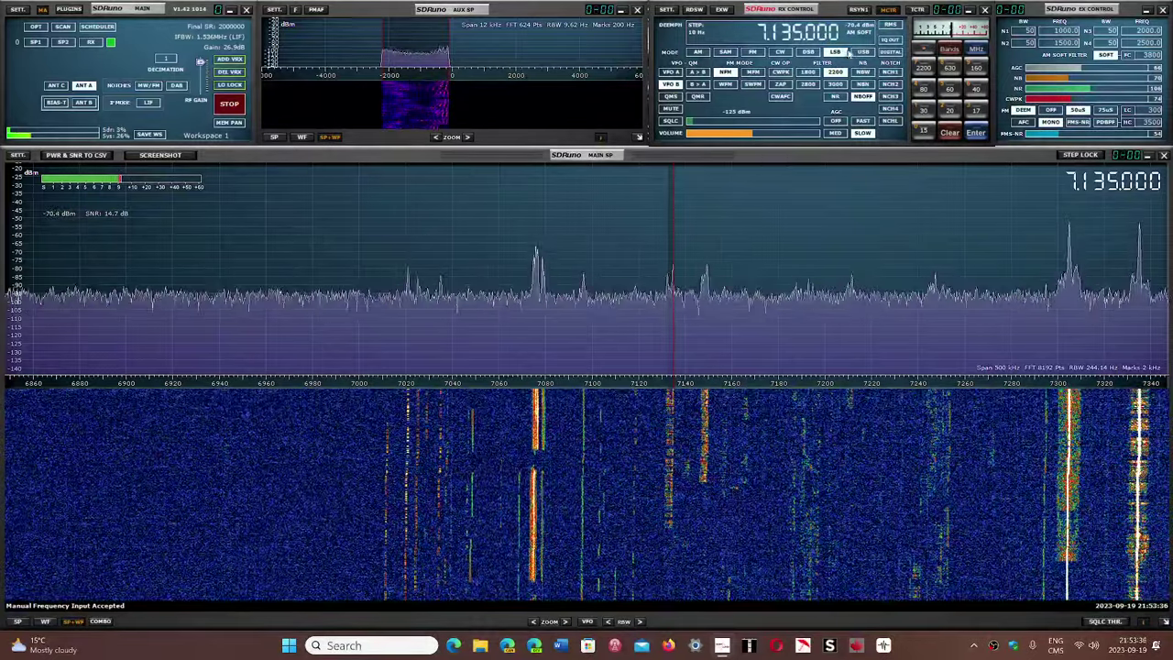
left_click(701, 134)
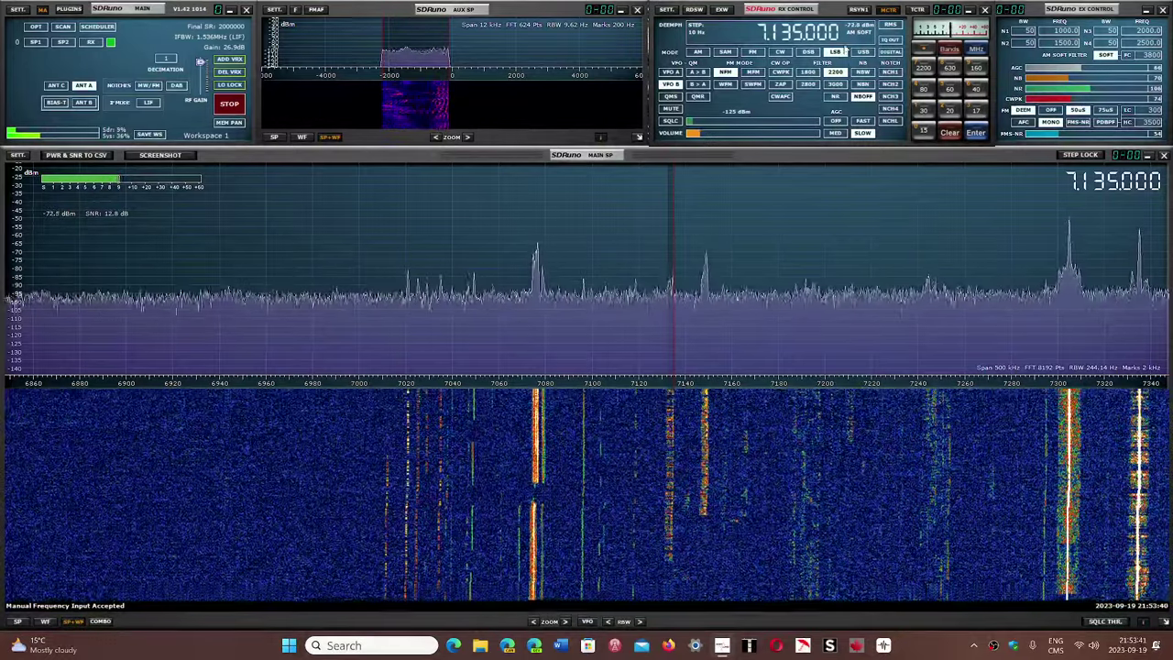